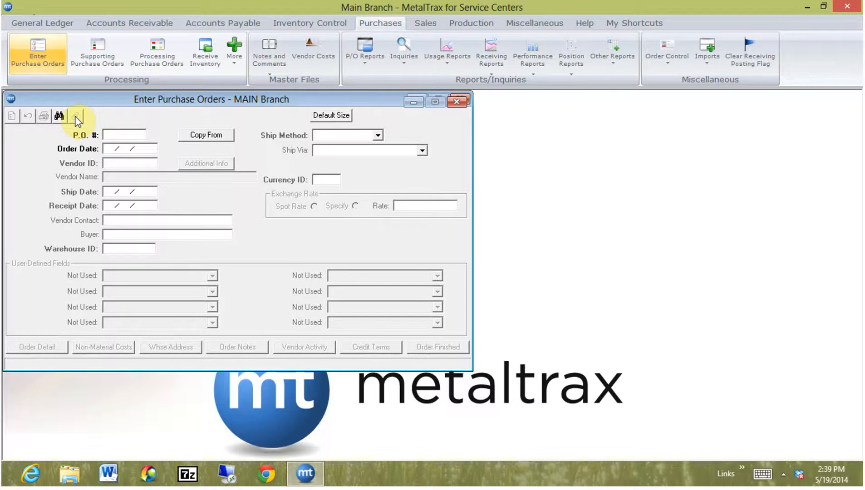
- Start a new purchase order with order date 05/19/2014 and select Nucor Steel Mill as the vendor by looking up "NUC"
click(104, 136)
key(Return)
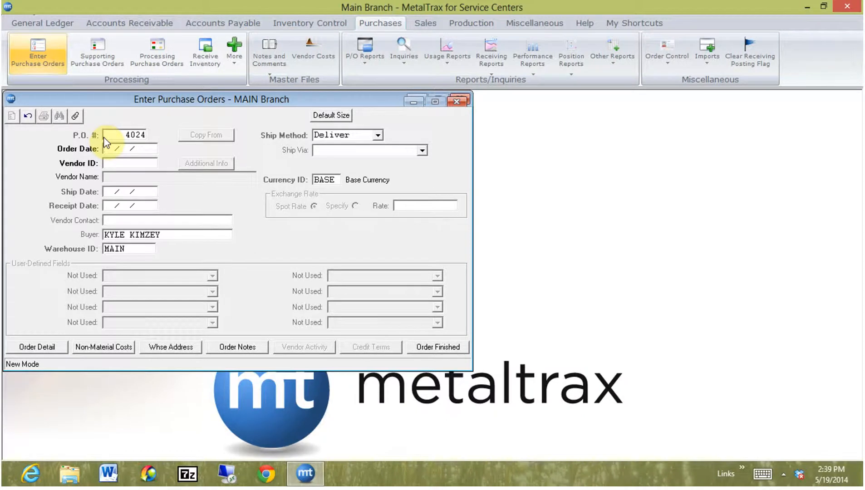
key(Return)
text(NUC)
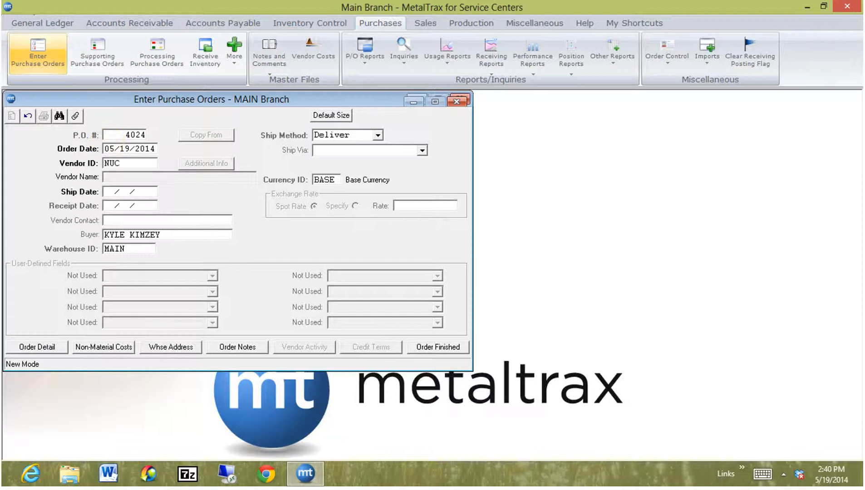
key(Tab)
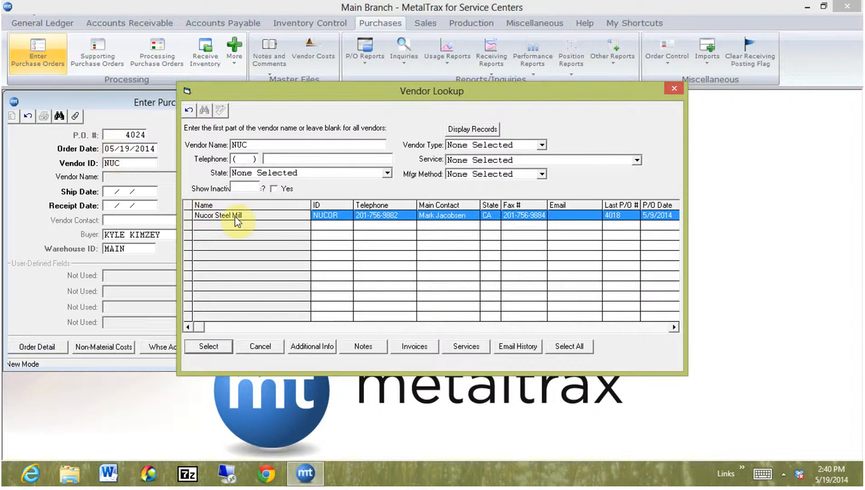
click(208, 347)
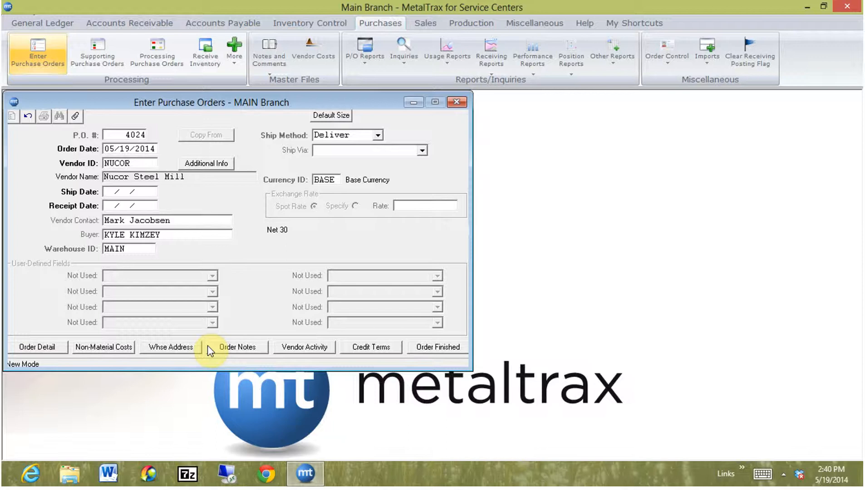
- Set both the ship date and the receipt date of the purchase order to 05/19/2014
key(Return)
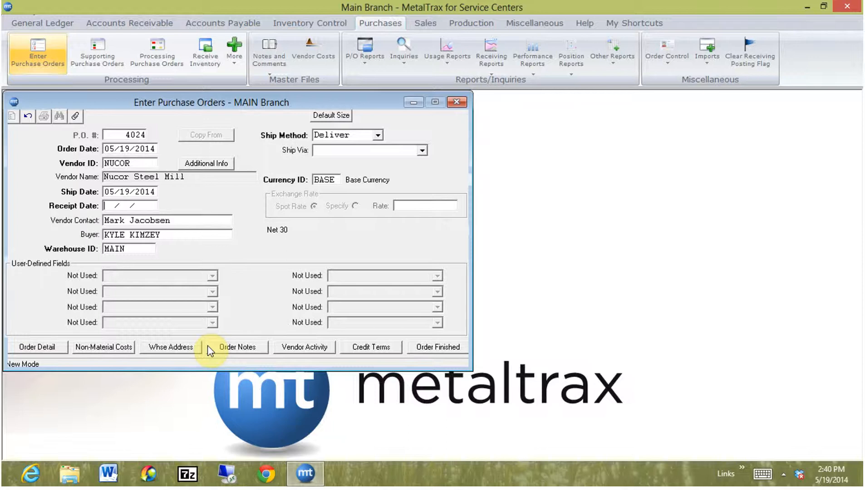
key(Return)
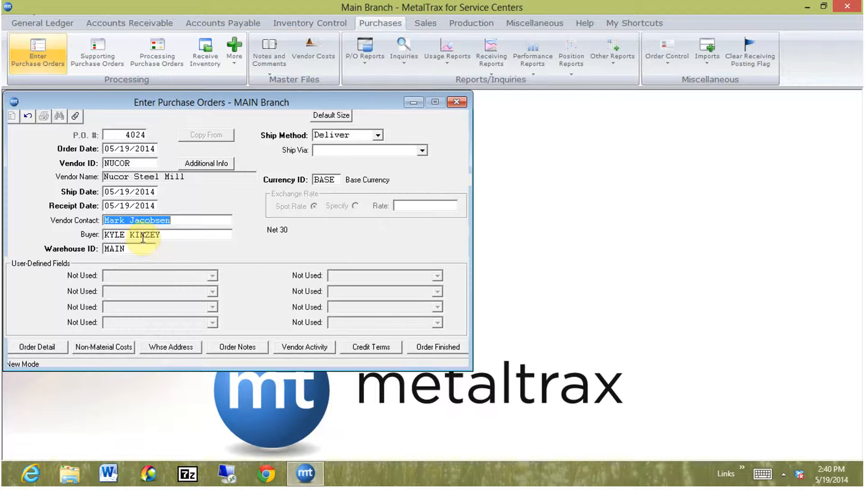
click(174, 218)
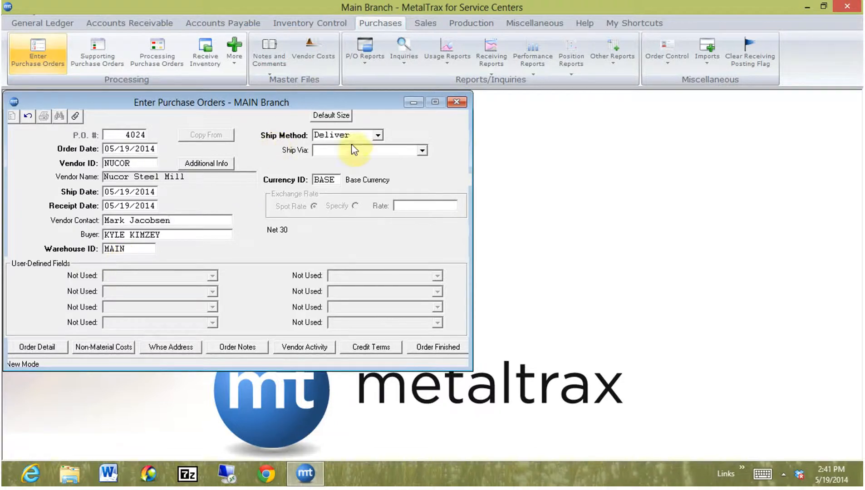
- Keep Deliver as the ship method with SWIFT as the carrier, and open the order's non-material costs
click(378, 136)
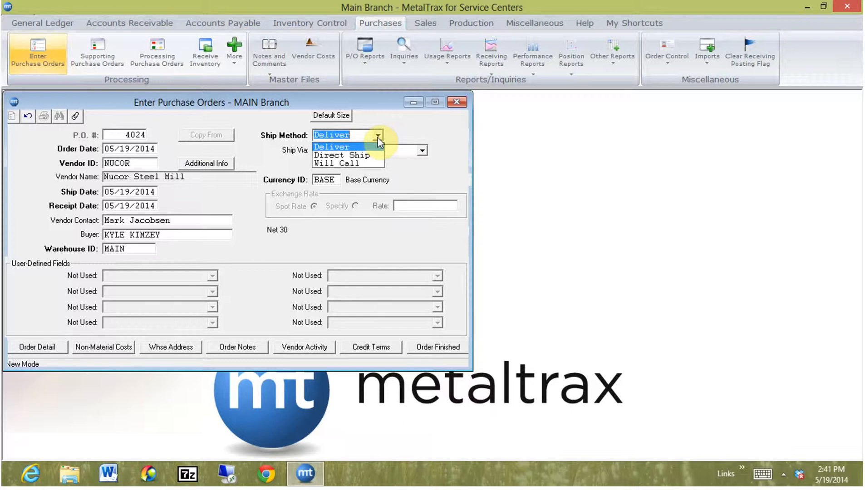
click(377, 137)
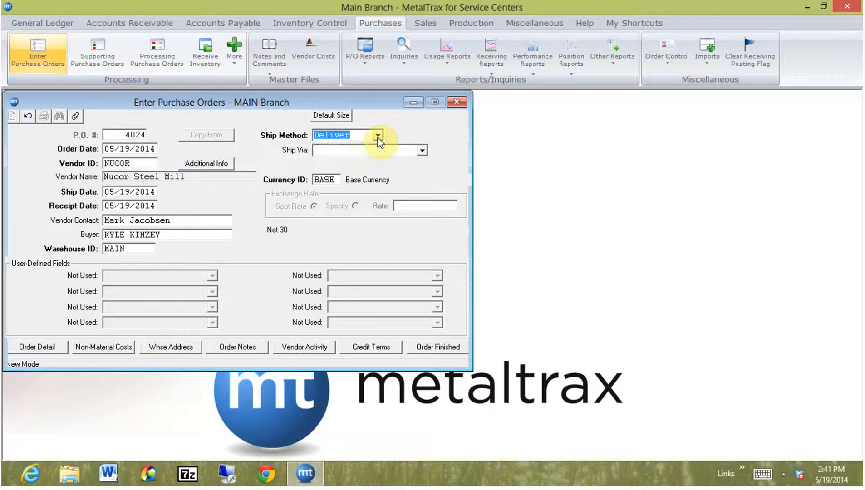
click(422, 151)
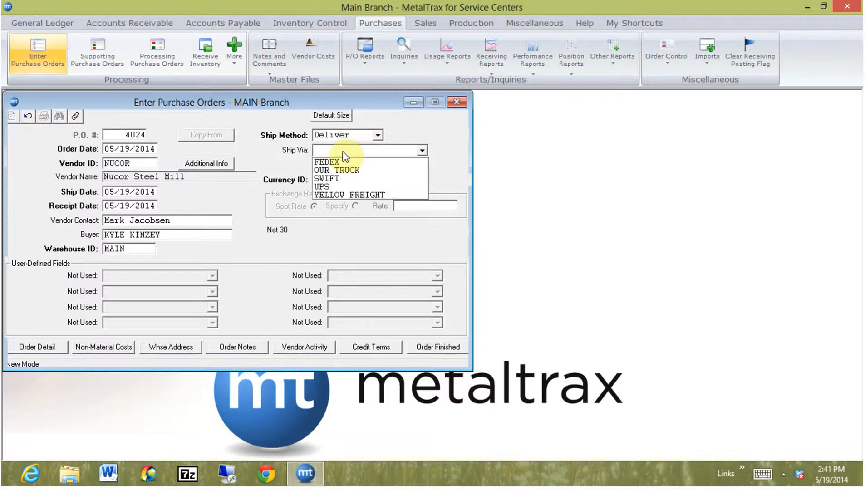
click(338, 179)
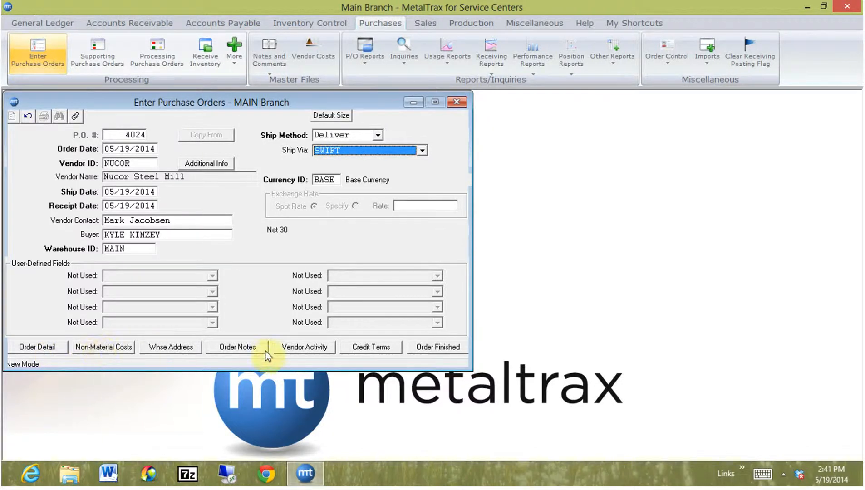
click(104, 347)
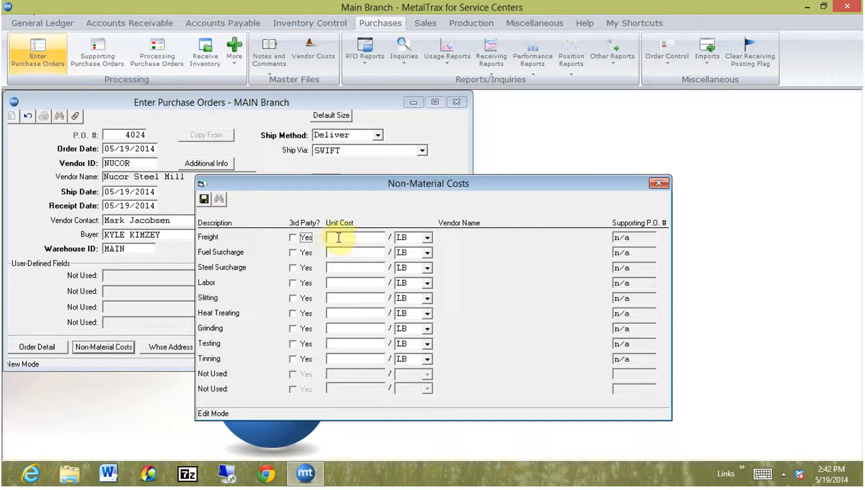
click(295, 241)
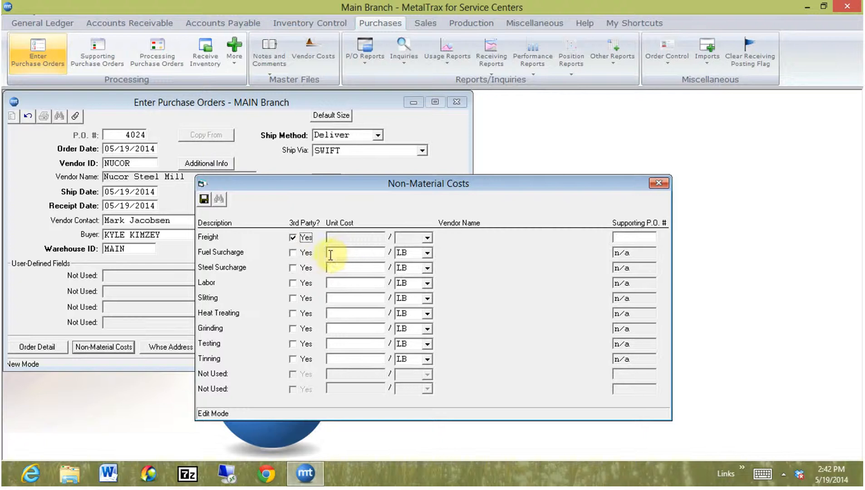
click(625, 235)
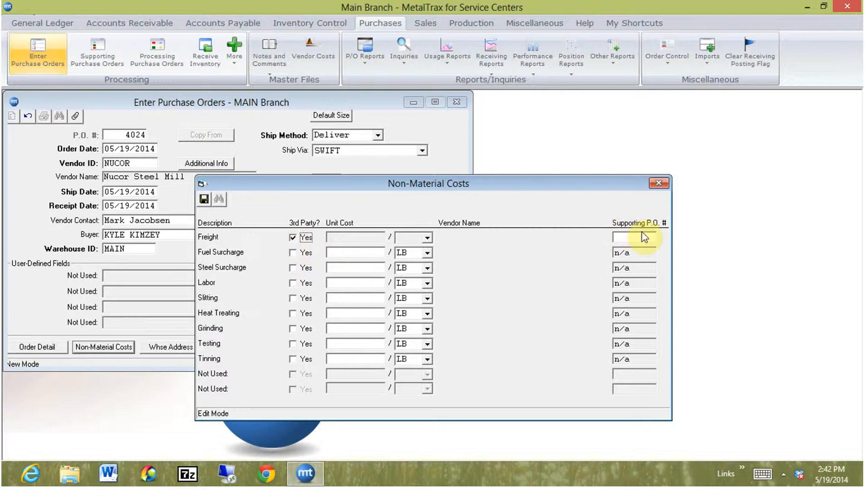
click(293, 237)
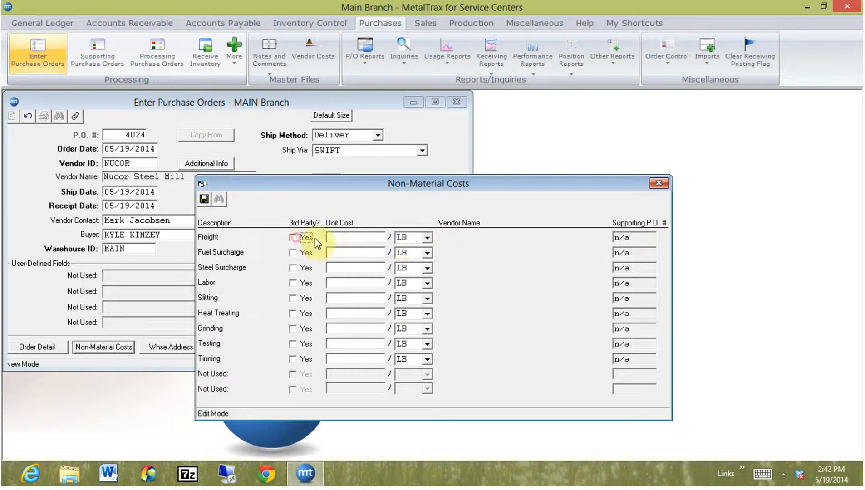
- Enter a freight cost of 100 per LOT for the order and save the non-material costs
click(347, 237)
text(100)
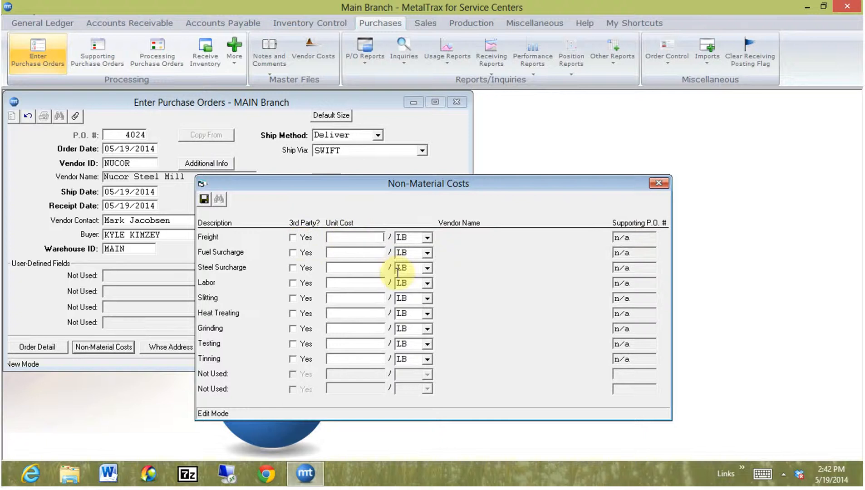
key(Tab)
text(LOT)
key(Tab)
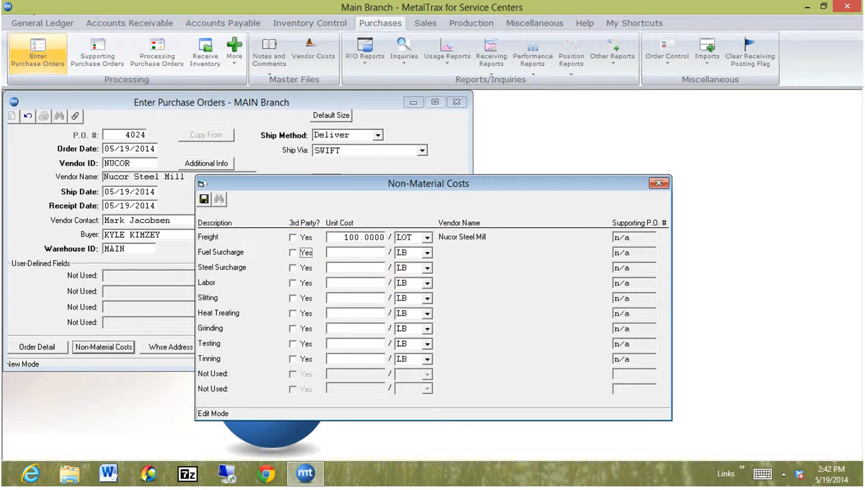
click(428, 239)
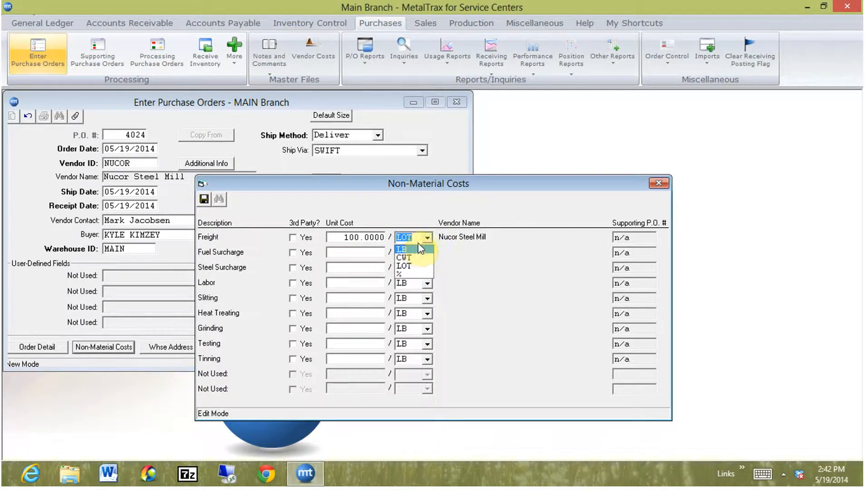
click(415, 236)
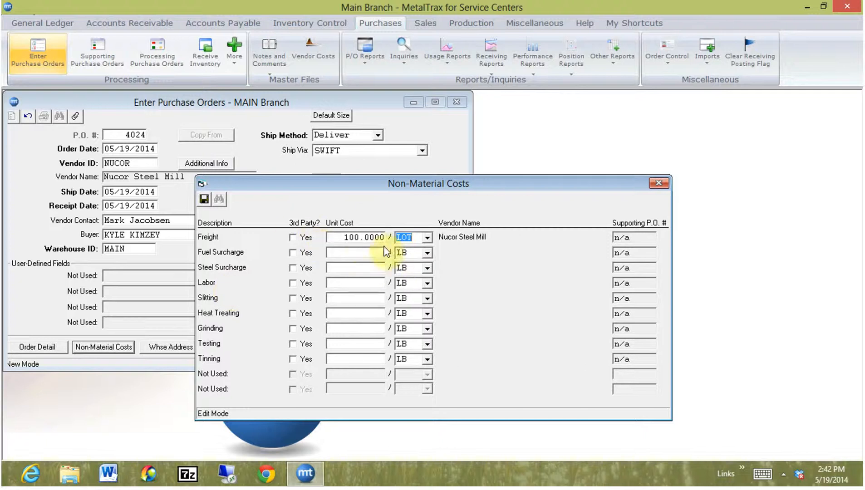
click(204, 200)
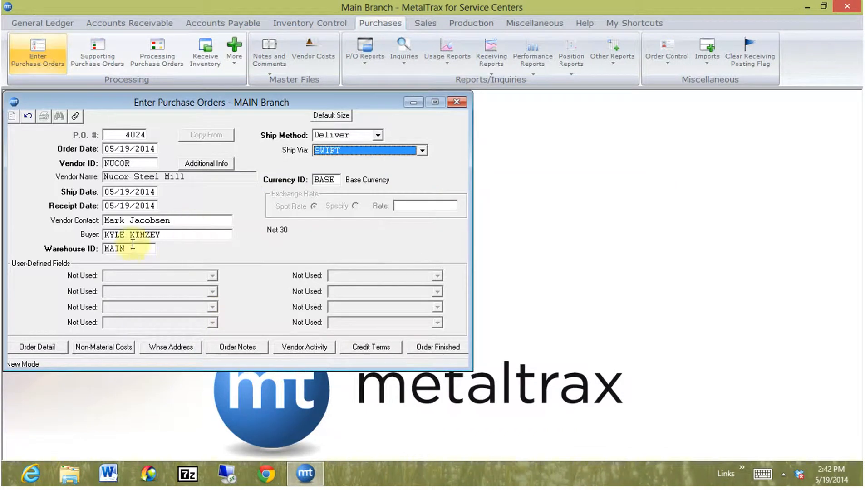
- Start line 1 in the order detail for warehouse MAIN and select item PL1-010, the 1/4" T-1 Type A plate
click(42, 348)
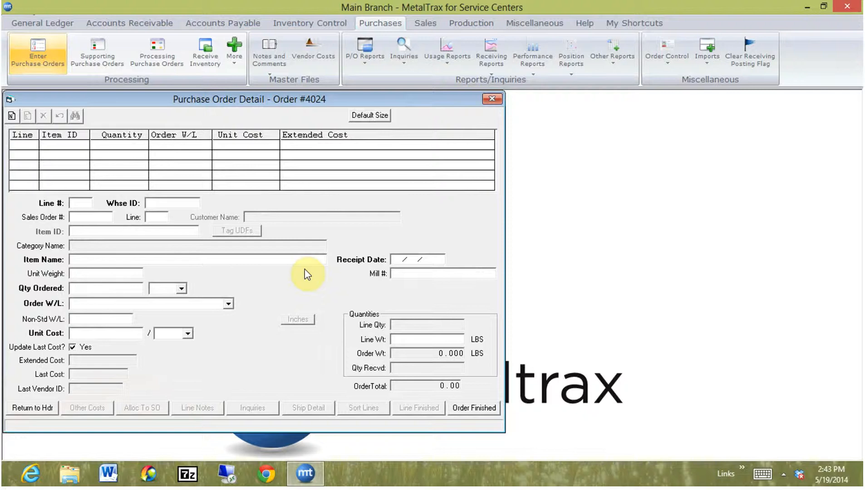
key(Tab)
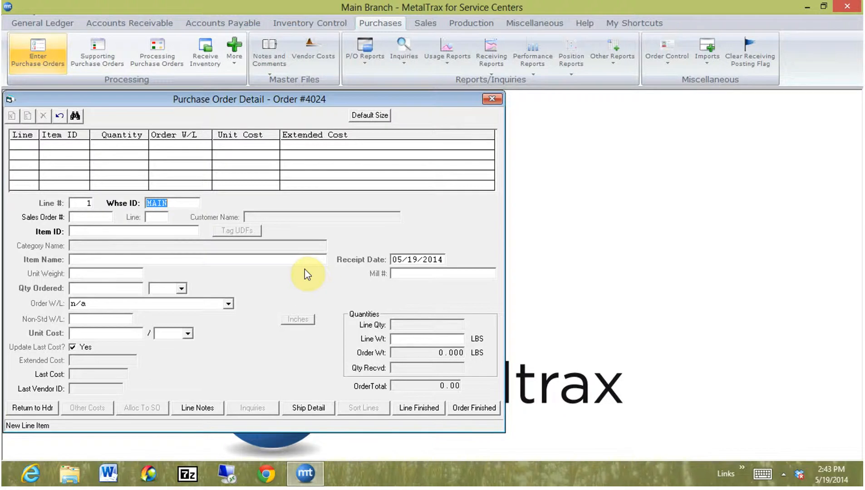
key(Tab)
text(PL1)
key(Tab)
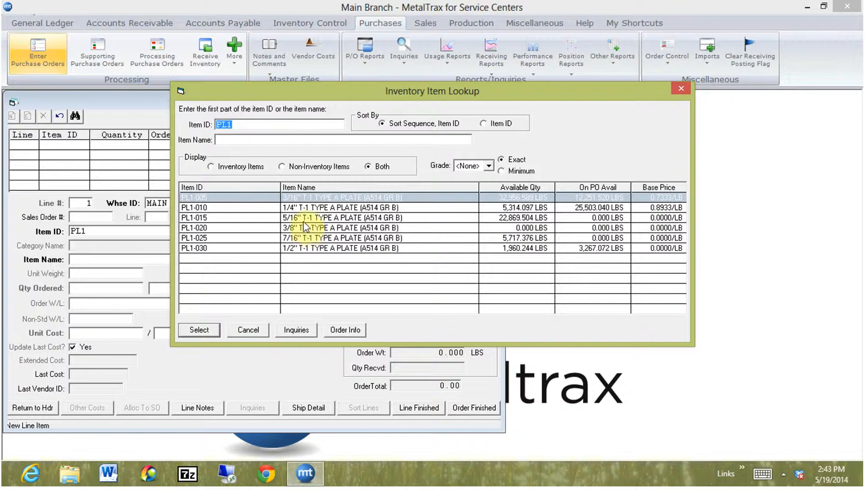
double_click(305, 208)
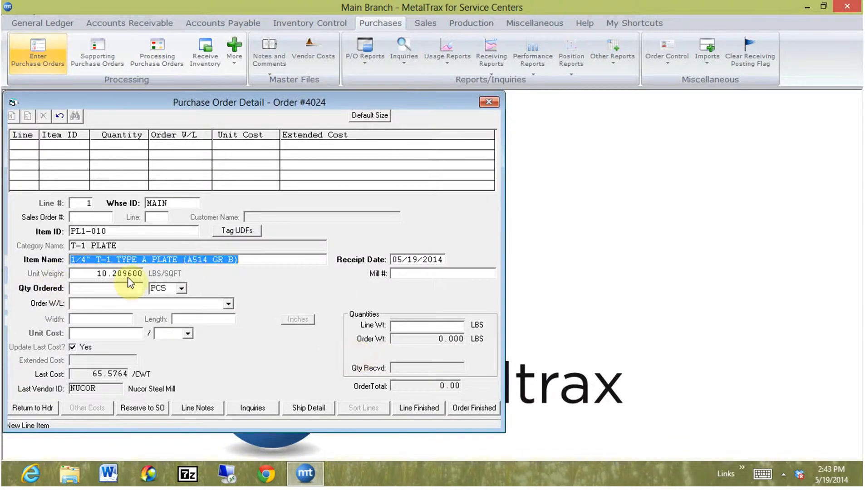
- Set the plate line's ordered quantity to 50 PCS with a standard size of 48 X 96
key(Tab)
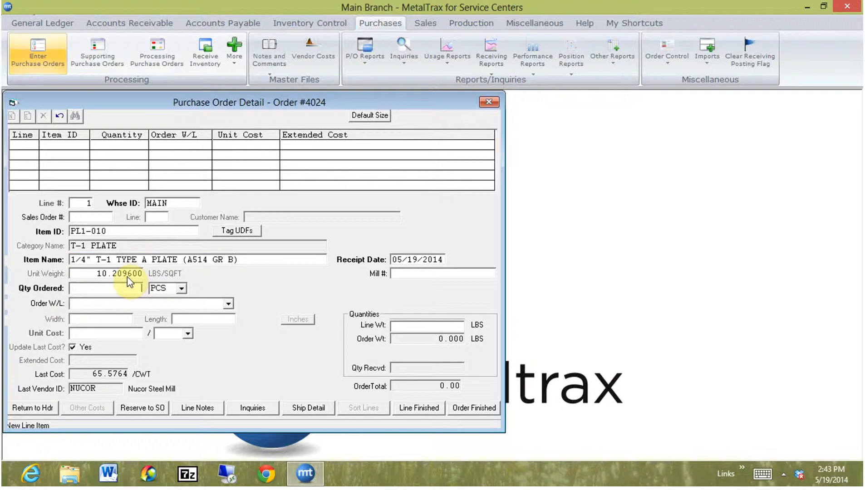
text(50)
key(Tab)
key(Tab)
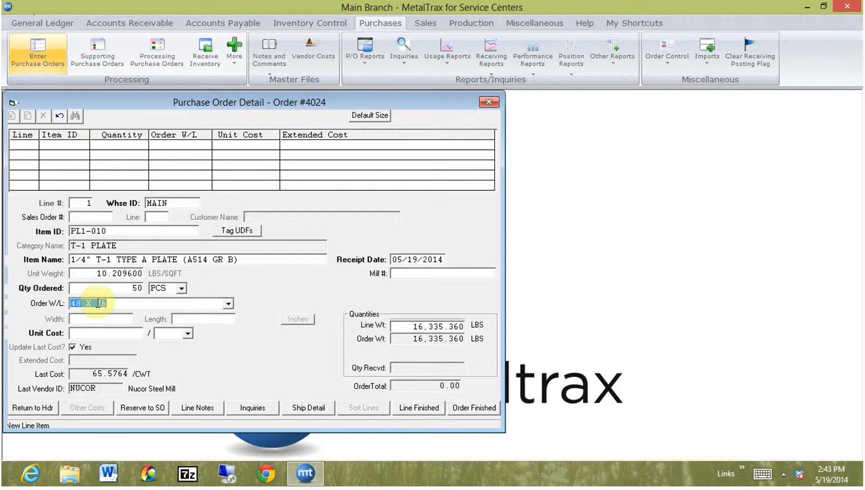
click(228, 303)
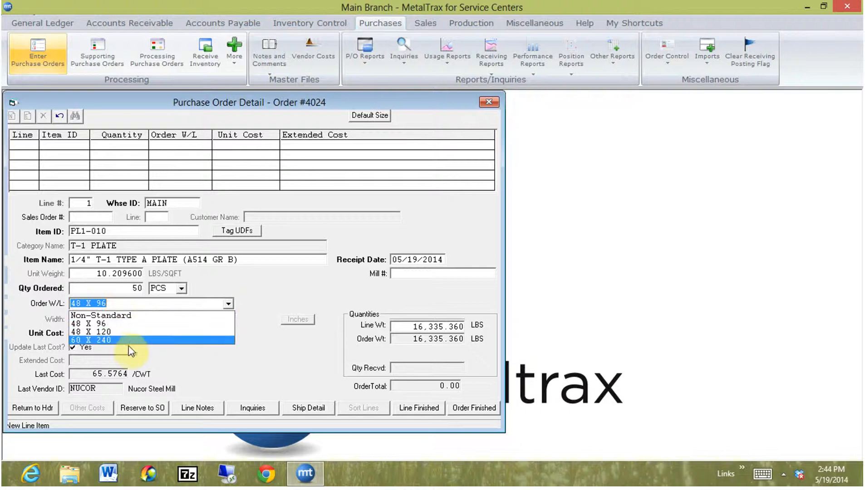
click(117, 323)
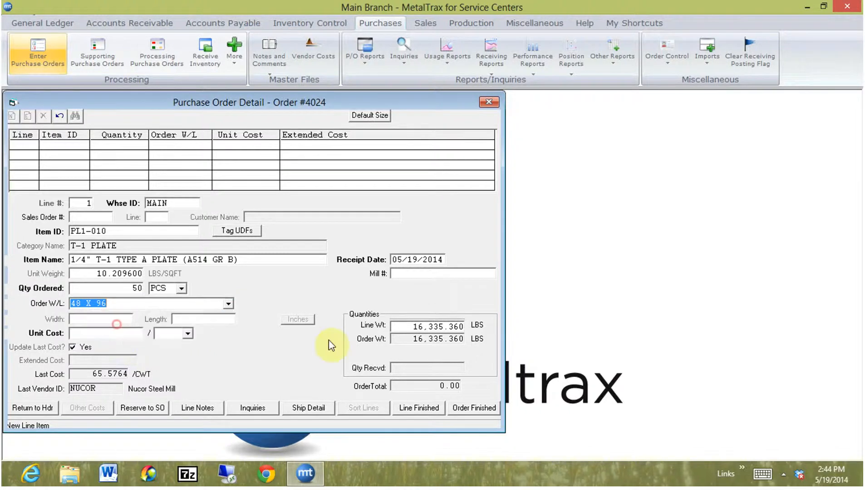
key(Tab)
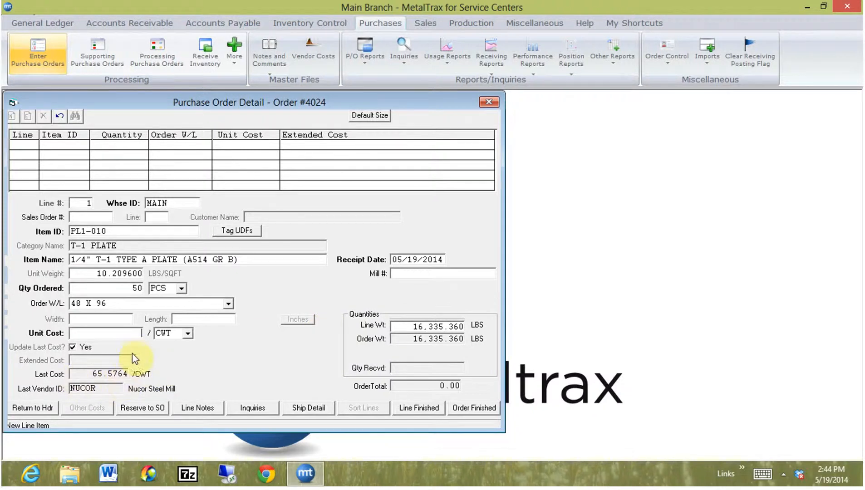
- Set the plate's unit cost to 67 per CWT and finish the line item
text(67)
key(Tab)
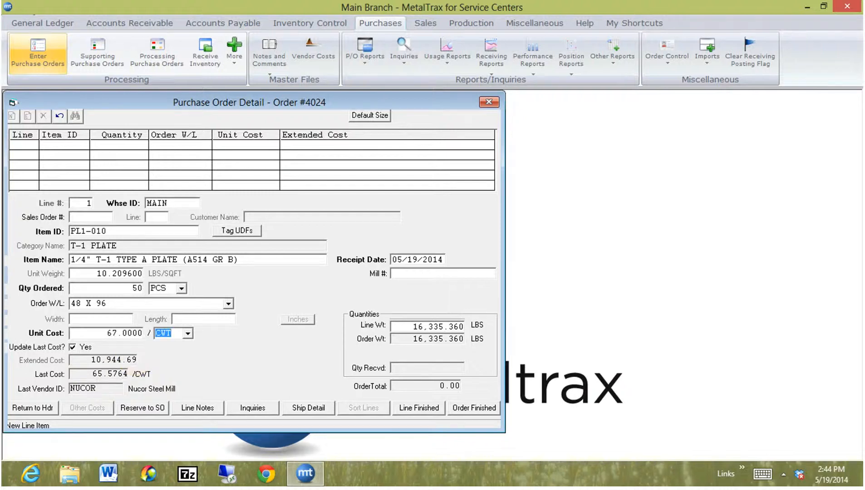
click(188, 335)
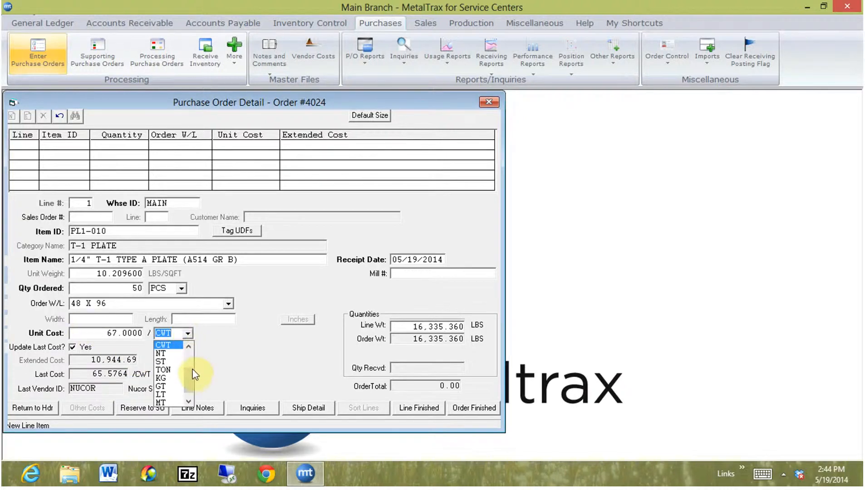
drag(195, 374, 189, 338)
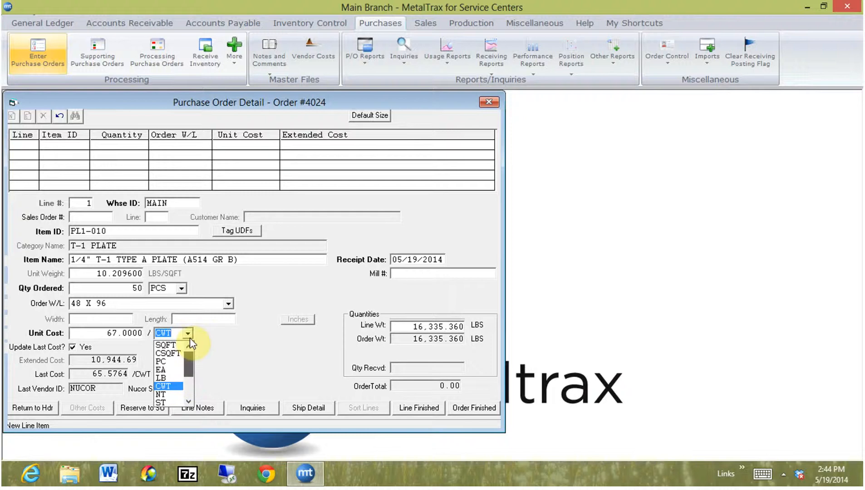
mouse_move(190, 351)
mouse_down()
mouse_move(191, 369)
mouse_move(190, 359)
mouse_up()
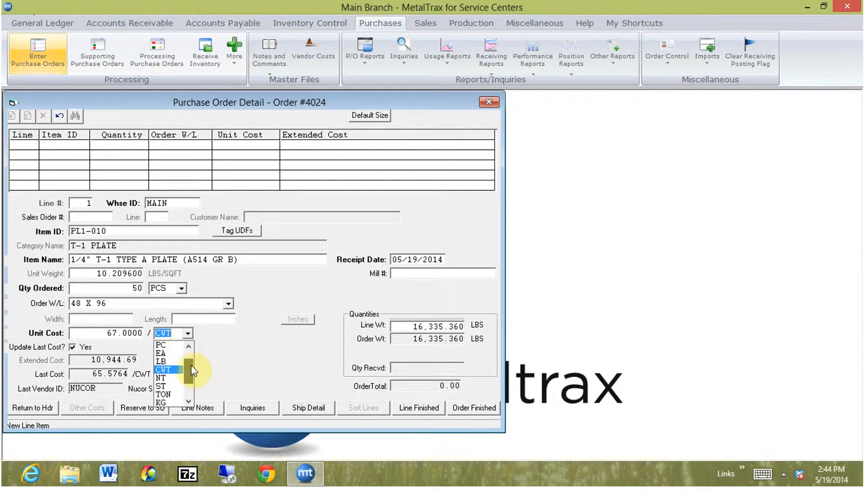
click(181, 332)
key(Tab)
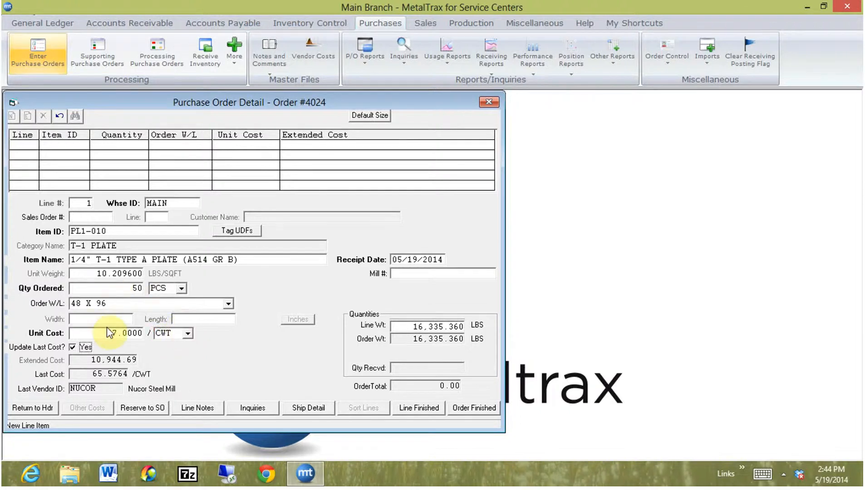
click(423, 408)
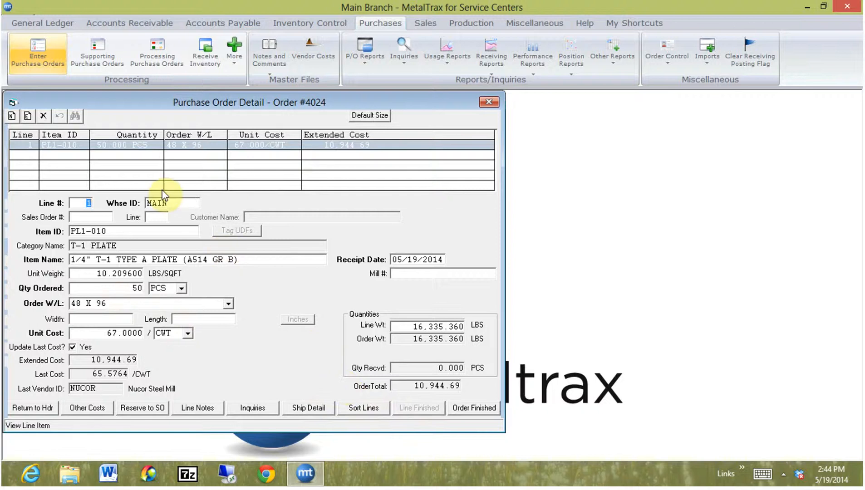
- Start line 2 of the order for warehouse MAIN and select item AN1-030, the 1 X 3/4 X 1/8" angle
text(2)
key(Tab)
key(Tab)
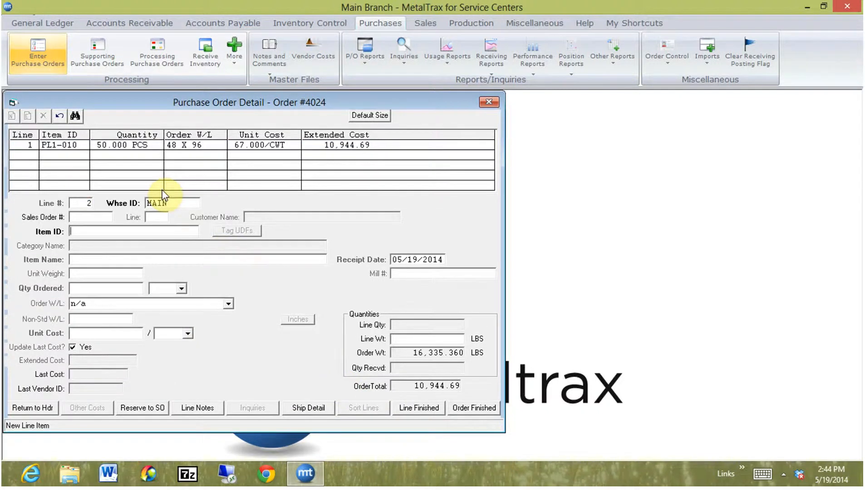
key(Tab)
key(Tab)
text(AN)
key(Return)
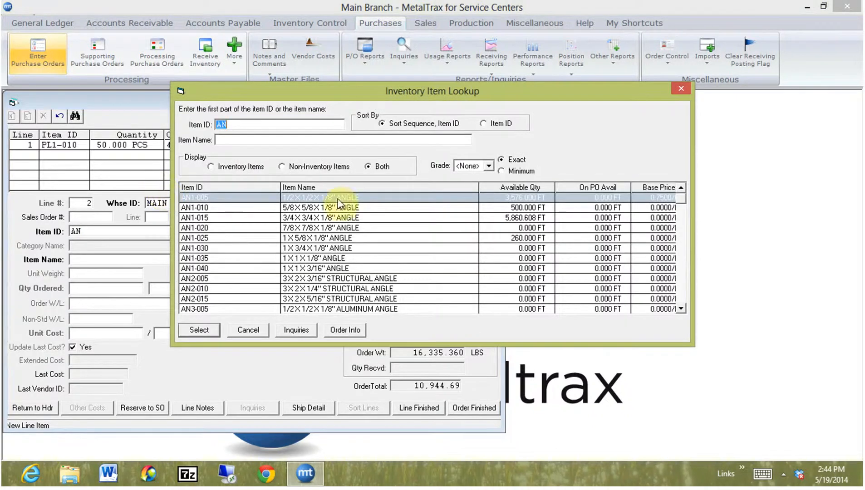
double_click(301, 248)
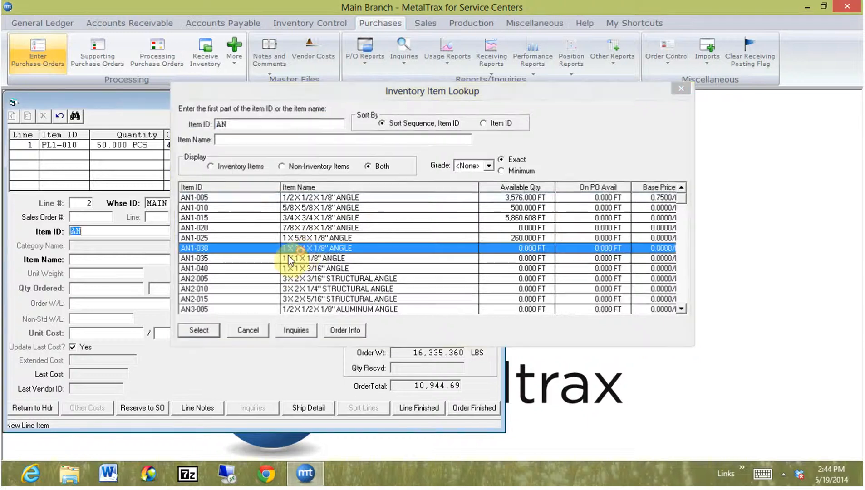
key(Tab)
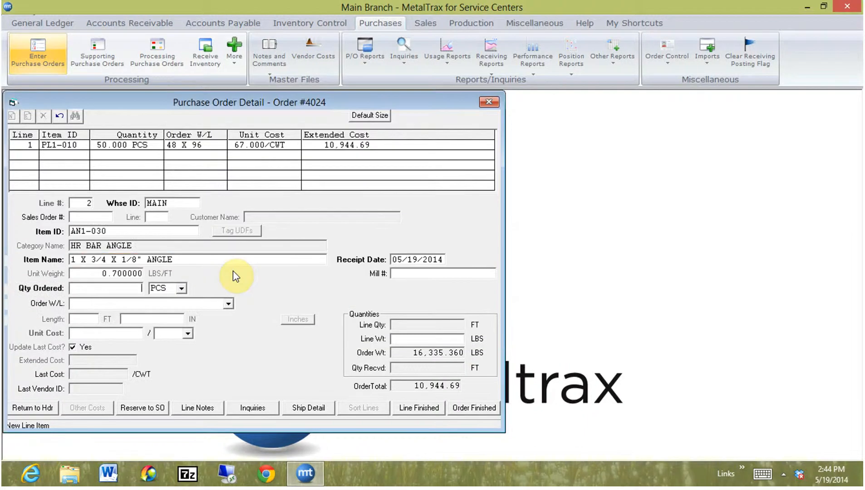
- Set the angle line's ordered quantity to 100 PCS with a standard length of 20'
text(100)
key(Tab)
key(Tab)
click(229, 303)
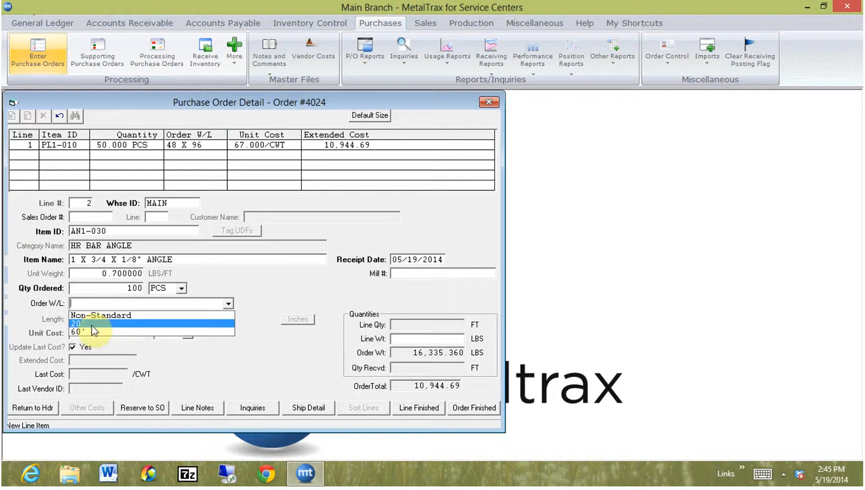
click(136, 323)
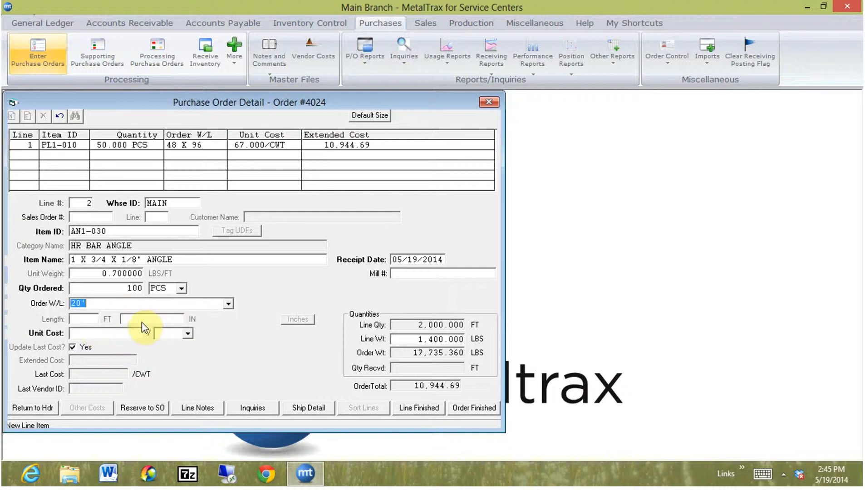
- Set the angle line's unit cost to 0.52 per LB, accept changing the mill cost, and finish the line item
key(Tab)
text(52)
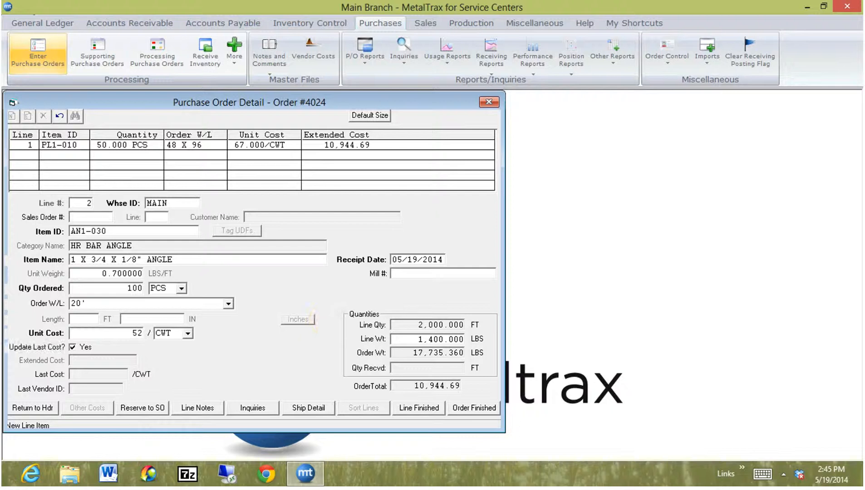
key(BackSpace)
key(BackSpace)
text(.52)
key(Tab)
key(l)
key(Tab)
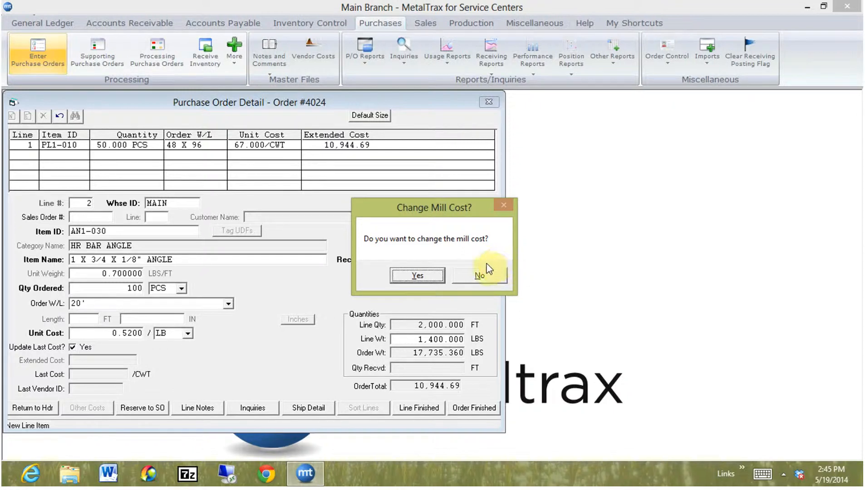
click(439, 276)
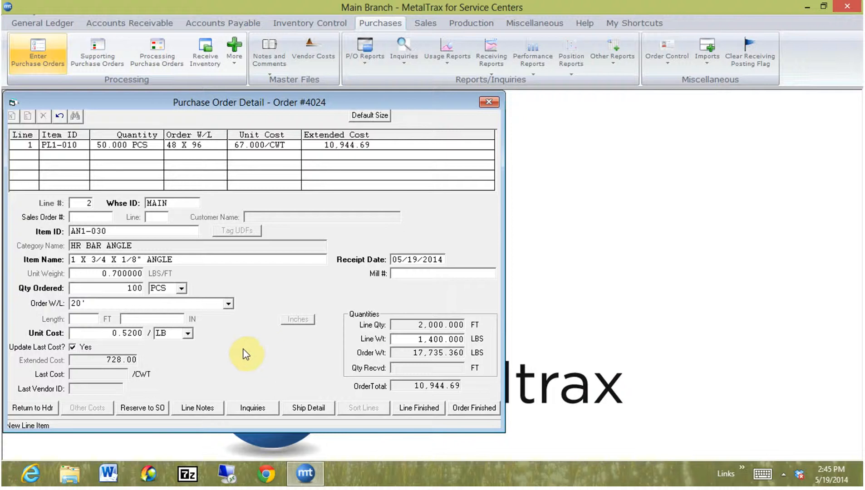
click(426, 408)
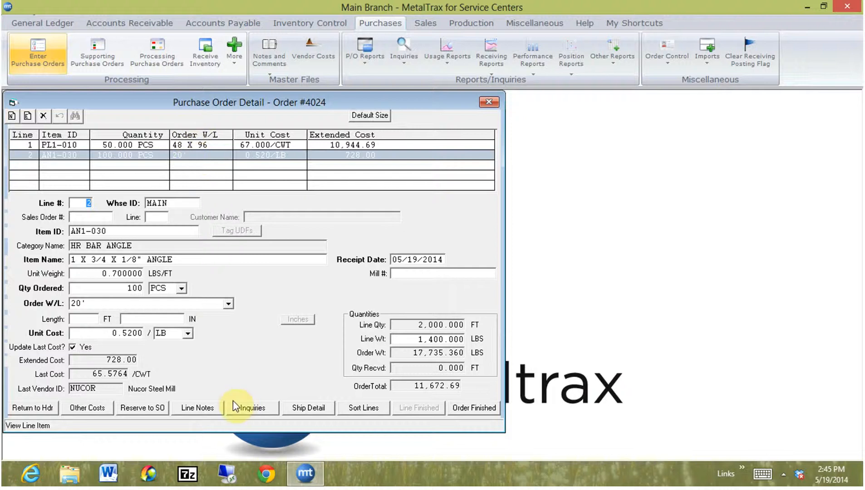
- Add the canned note MUST BE CLEAN AND DRY plus "NO DAMAGED MATERIAL WILL BE ACCEPTED." to the angle line's external notes and save them
click(197, 408)
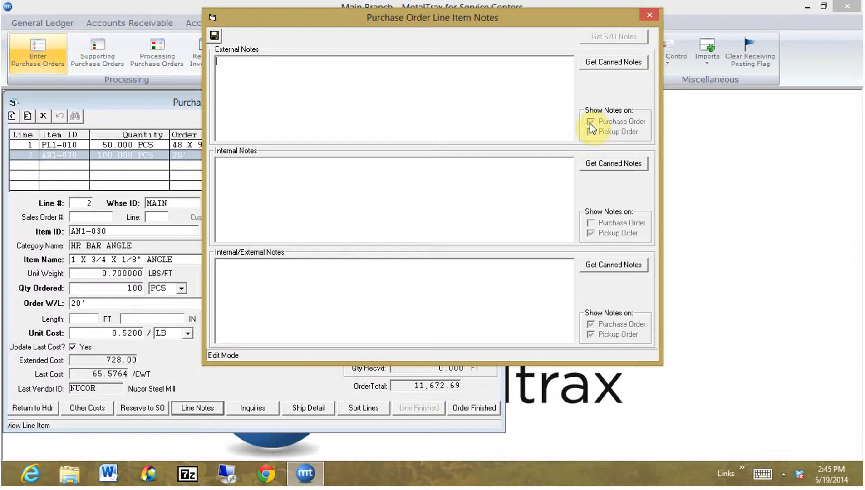
click(247, 71)
click(627, 62)
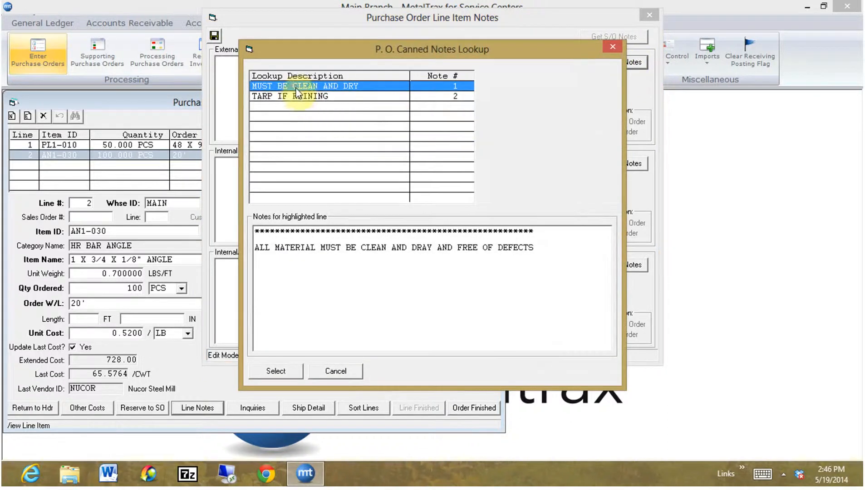
double_click(292, 86)
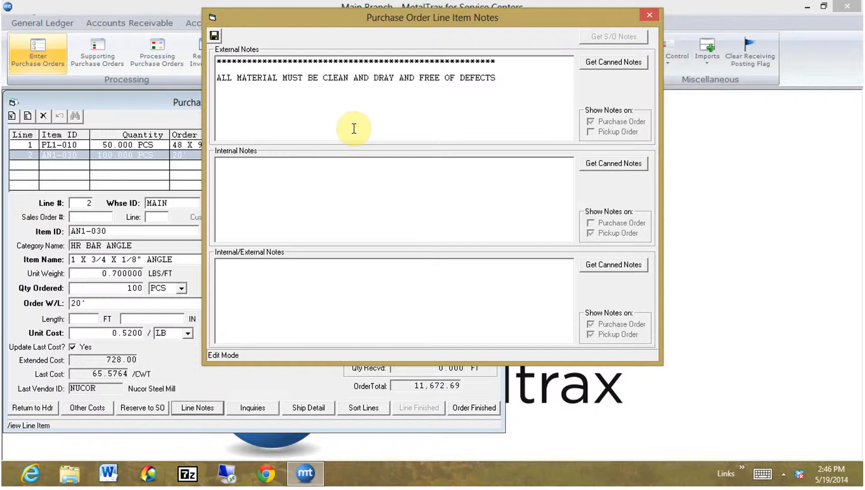
click(502, 78)
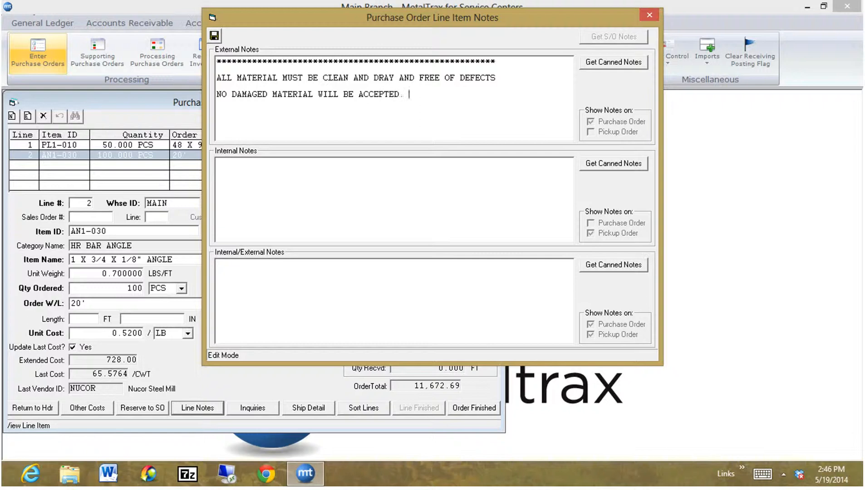
click(214, 39)
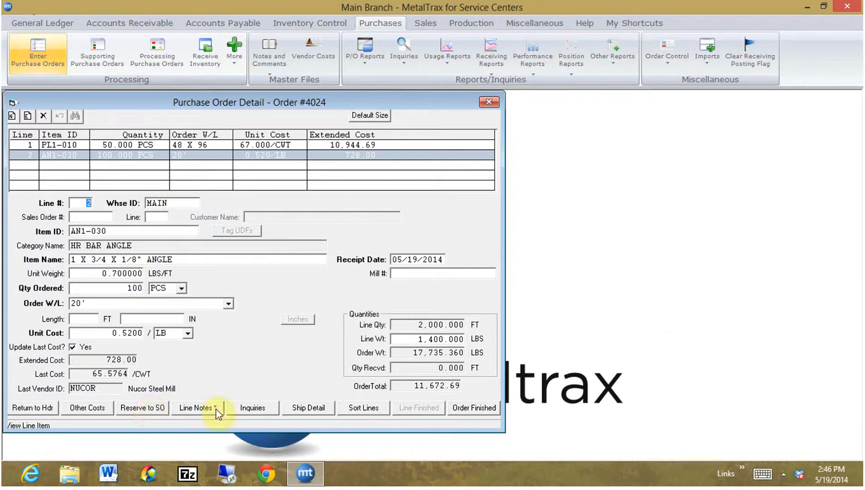
- Check the inventory availability of the AN1-030 angle in the MAIN warehouse and close the inquiry
click(237, 409)
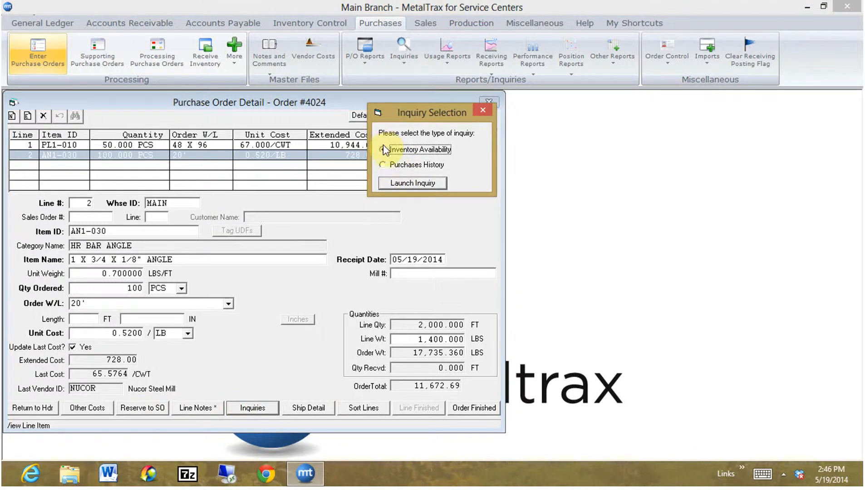
click(411, 182)
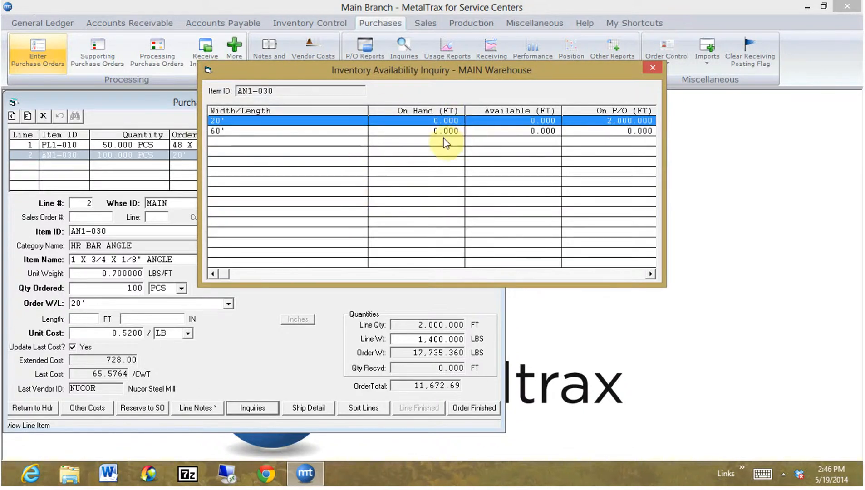
click(652, 70)
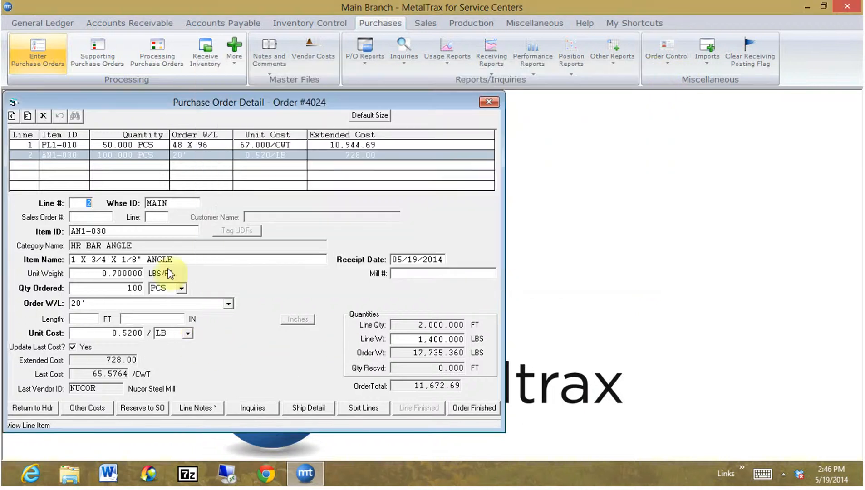
- Check the inventory availability of line 1's PL1-010 plate in the MAIN warehouse and close the inquiry
click(195, 142)
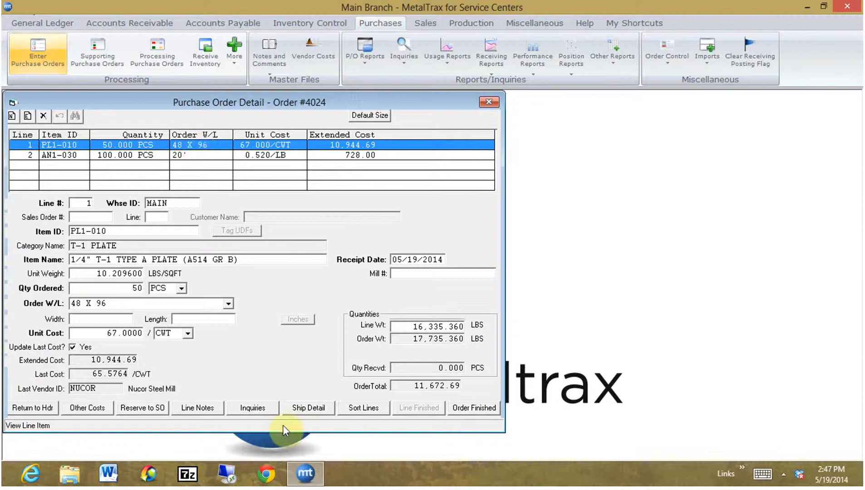
click(252, 407)
click(402, 183)
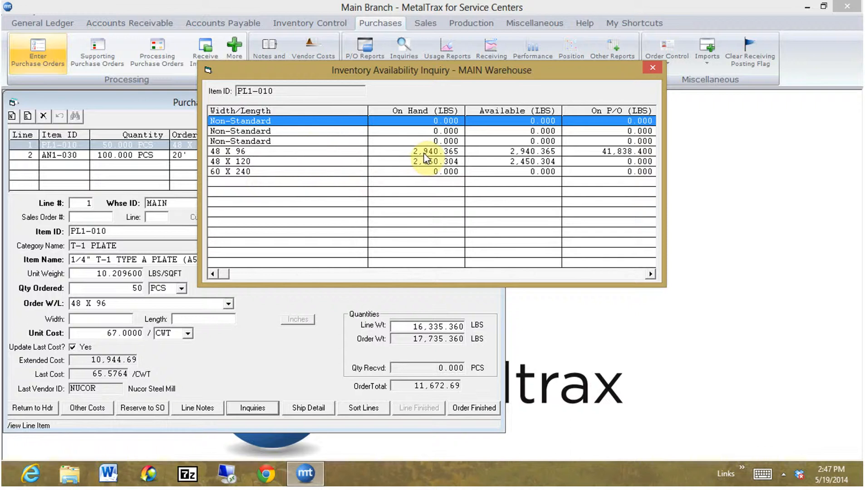
click(659, 69)
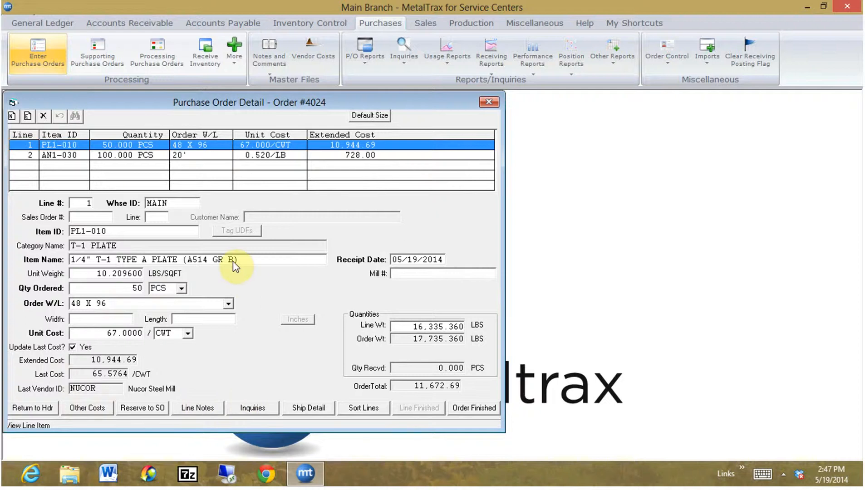
- Finish the order and generate the Purchase Order form with preview before printing turned on
click(469, 409)
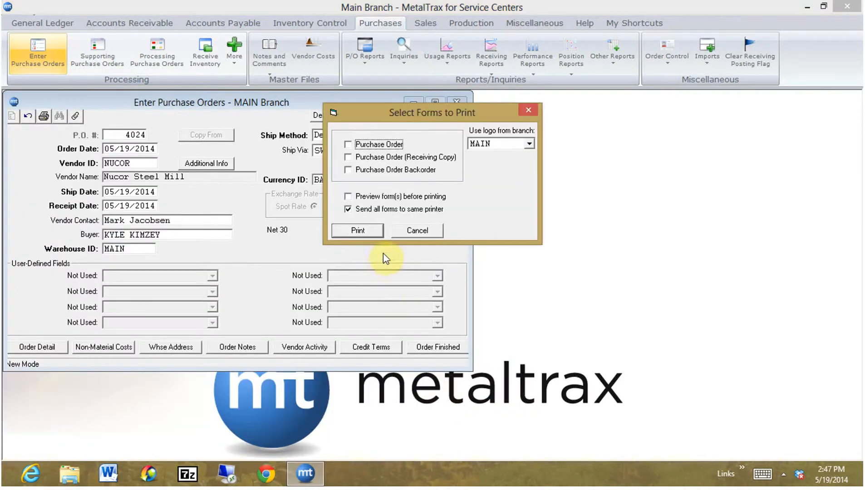
click(358, 147)
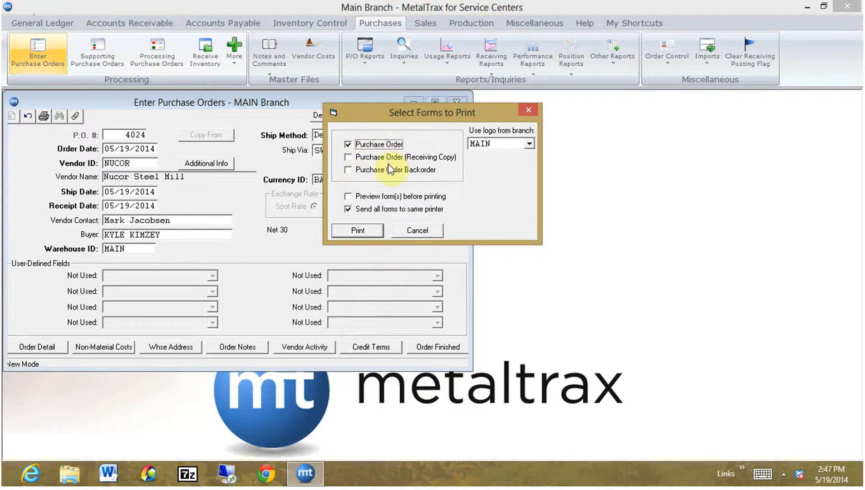
click(347, 197)
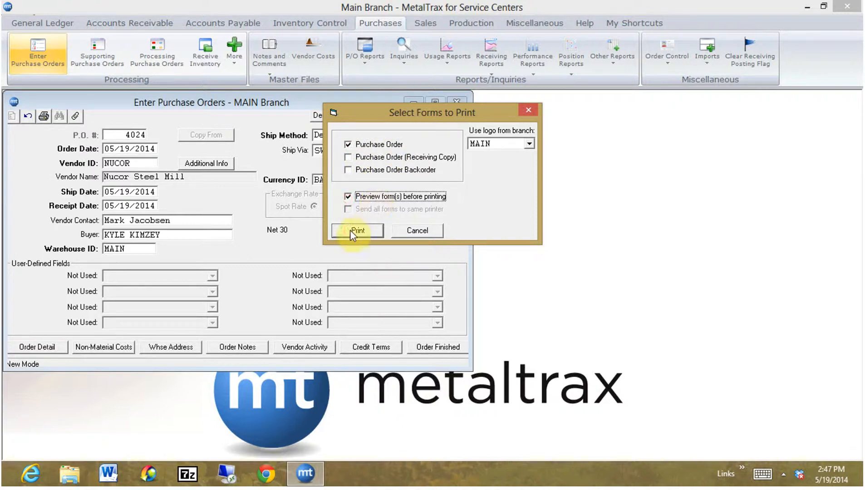
click(350, 229)
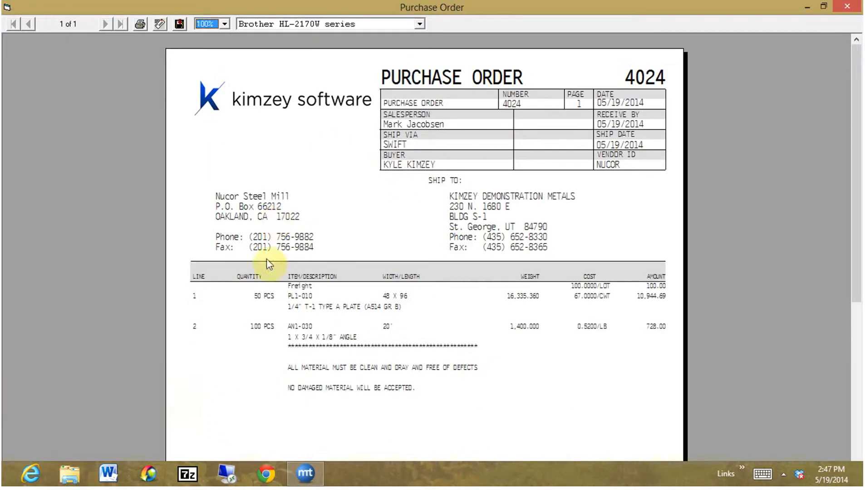
- Enlarge the purchase order preview and review its line items, notes, order total and header
click(483, 357)
drag(858, 187, 860, 253)
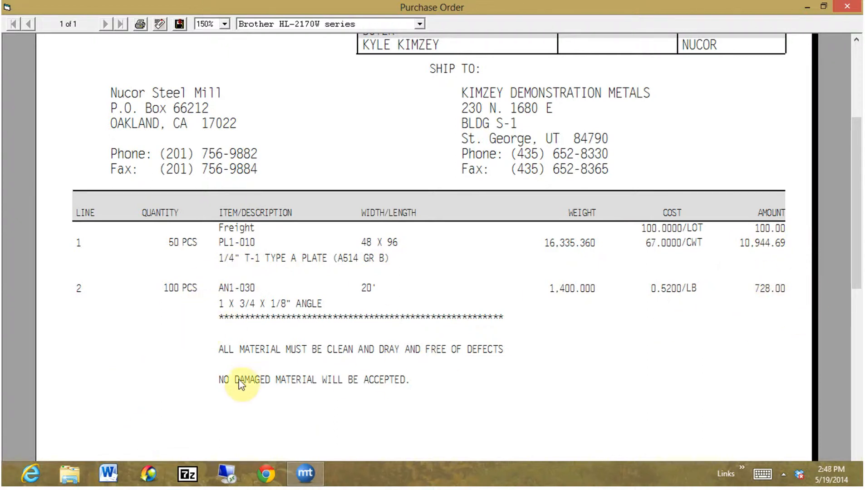
drag(856, 198, 860, 389)
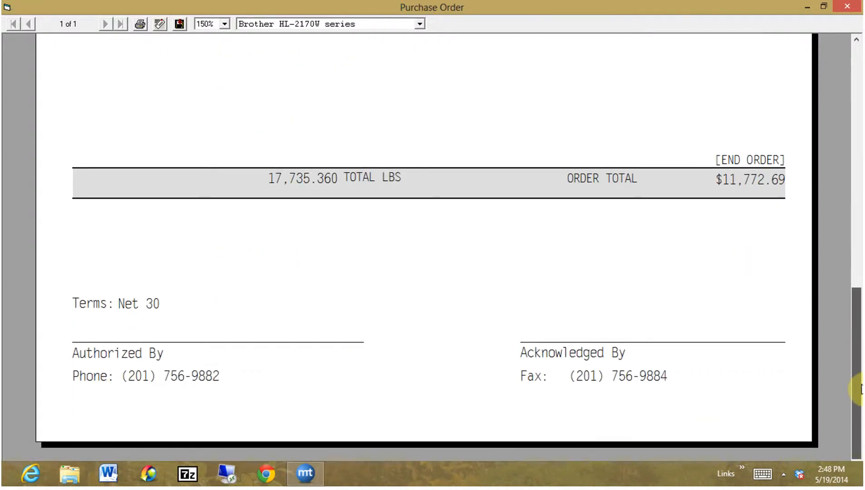
drag(859, 385, 840, 68)
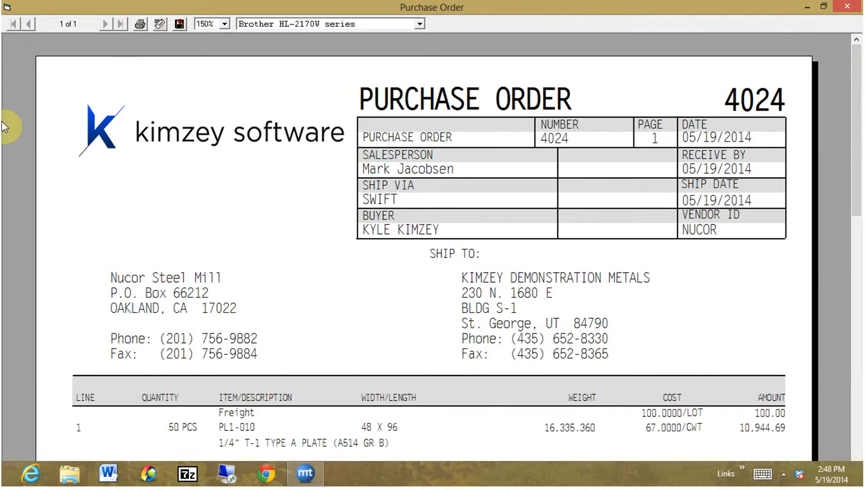
- View the e-mail message options for sending the purchase order and close the message without sending it
click(160, 24)
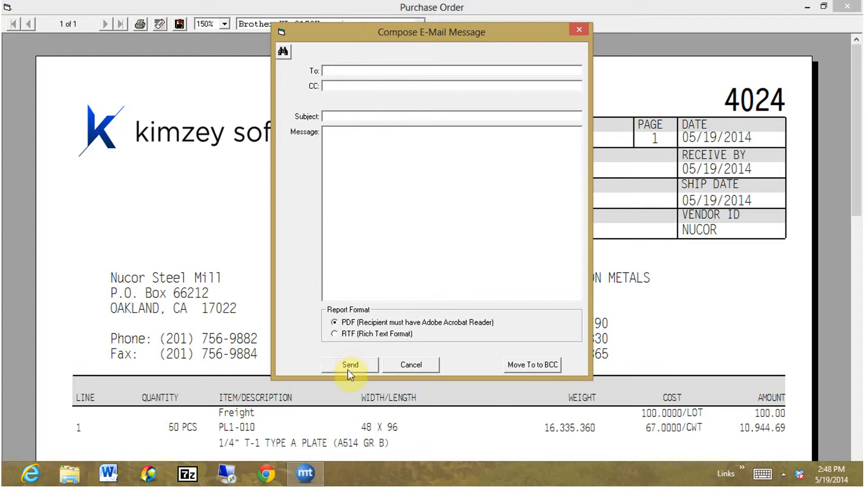
key(F3)
click(578, 29)
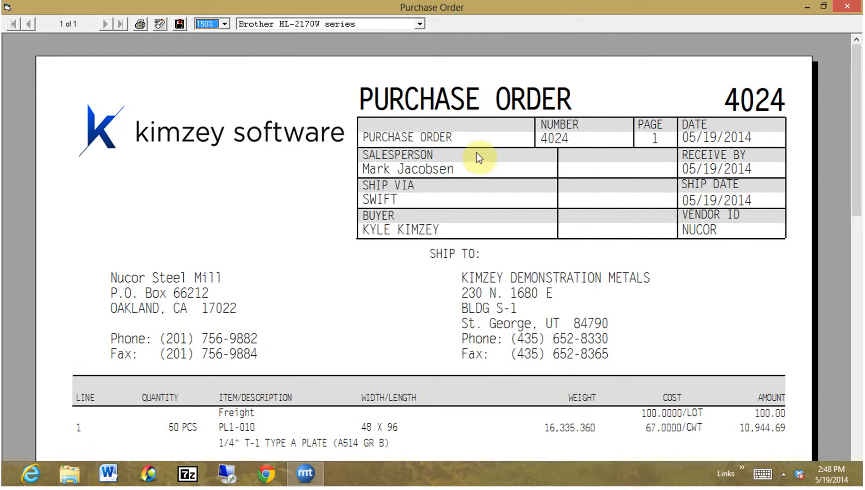